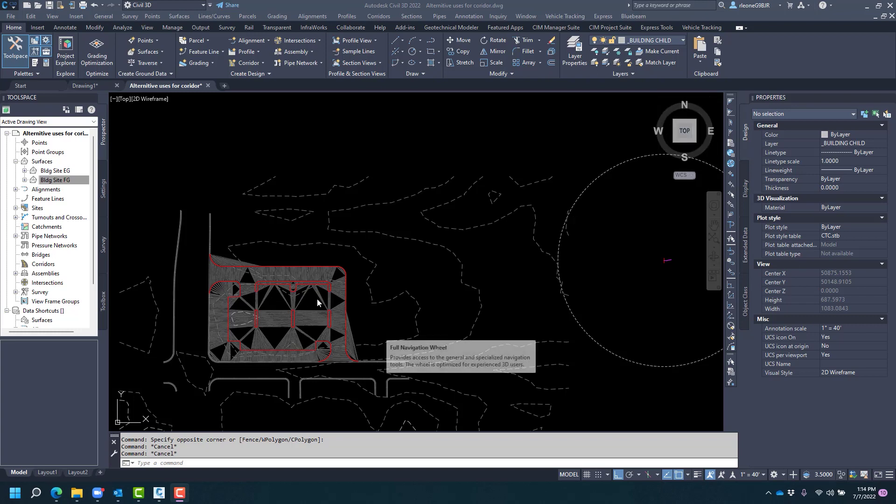
- Inspect the Bldg Site FG finished-grade surface, then clear the selection
click(307, 323)
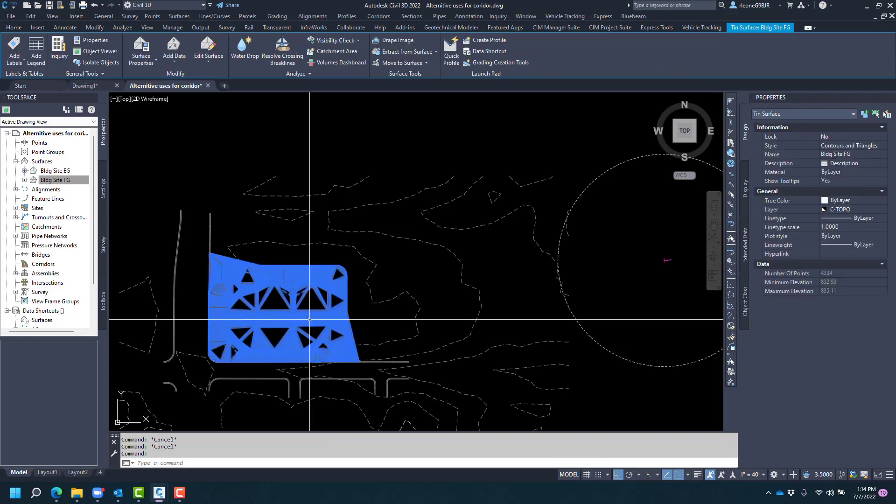
key(Escape)
scroll(262, 275, up, 4)
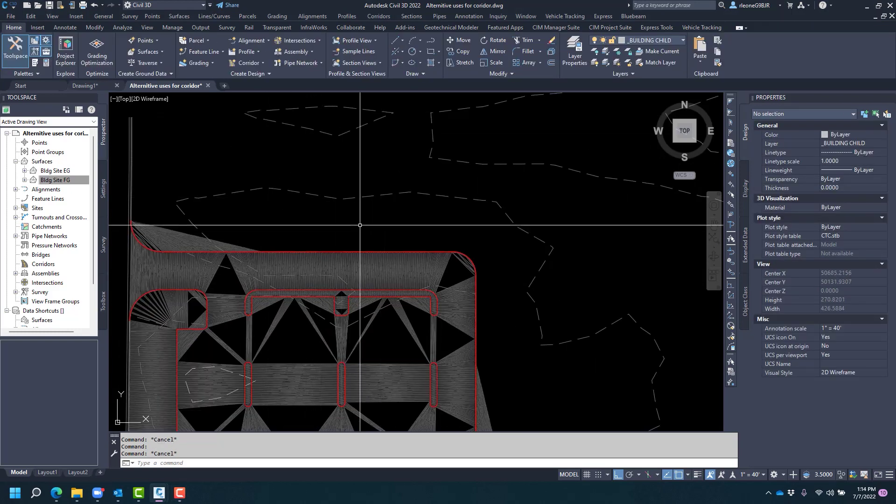
scroll(359, 227, down, 4)
- Inspect the Bldg Site EG surface, then pan east to the circled assembly
click(481, 205)
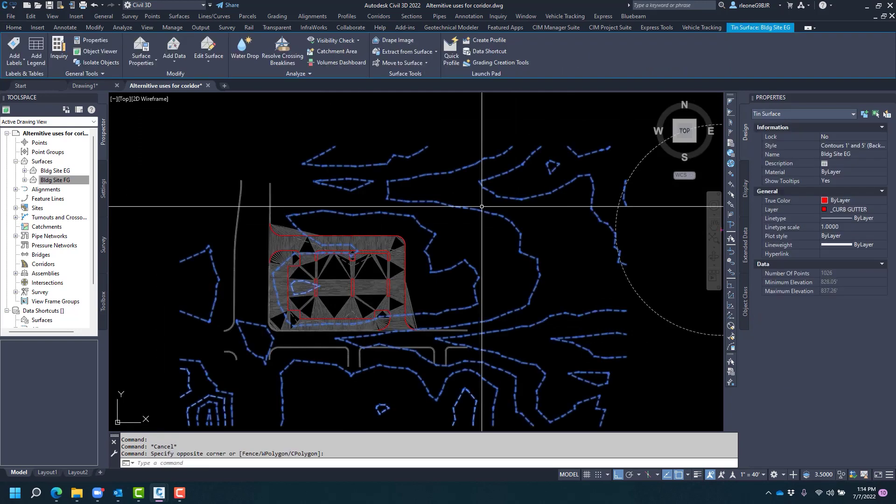
key(Escape)
scroll(382, 236, up, 2)
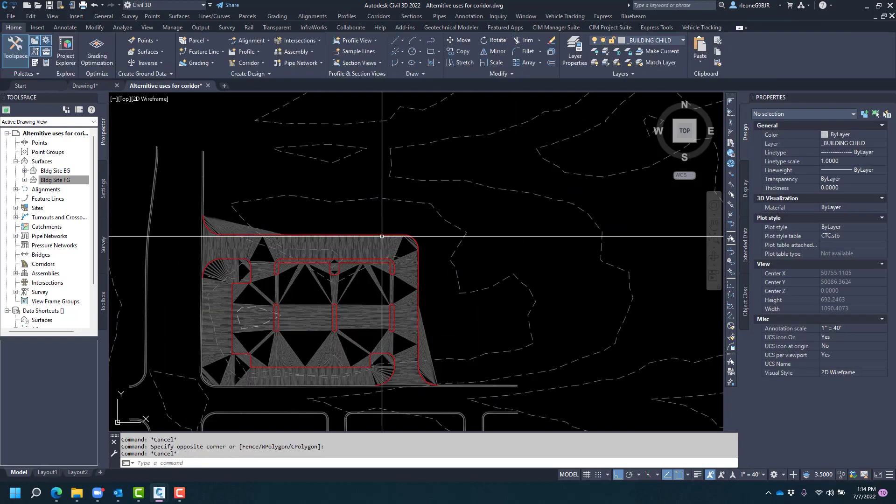
scroll(381, 236, down, 2)
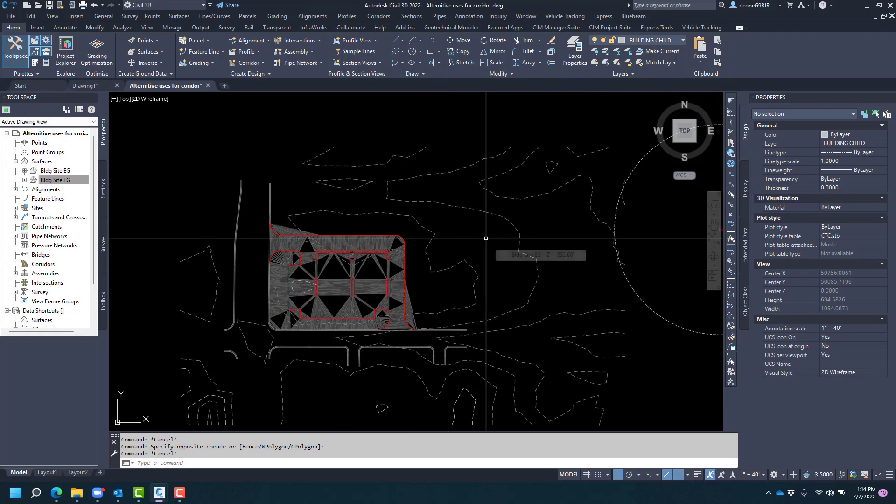
middle_drag(486, 238, 403, 266)
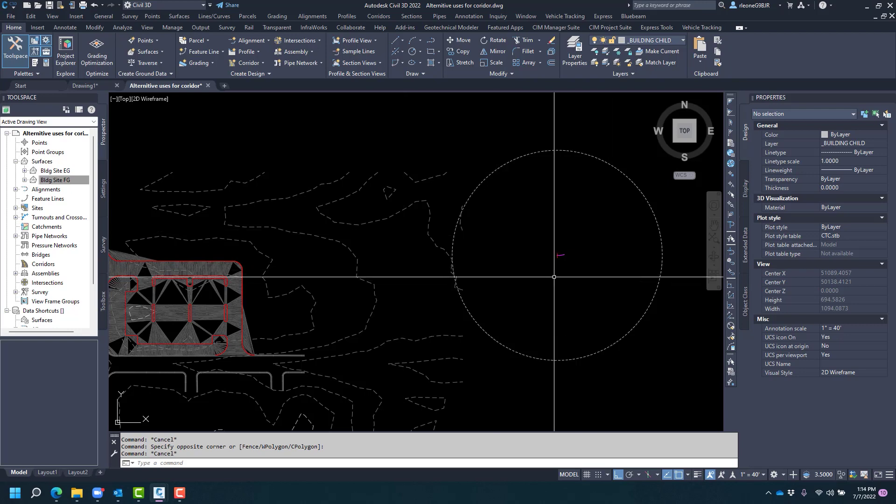
- Zoom to the DAYLIGHT assembly and check the LinkOffsetAndSlope subassembly's -2.00% link
scroll(561, 272, up, 2)
scroll(561, 272, up, 3)
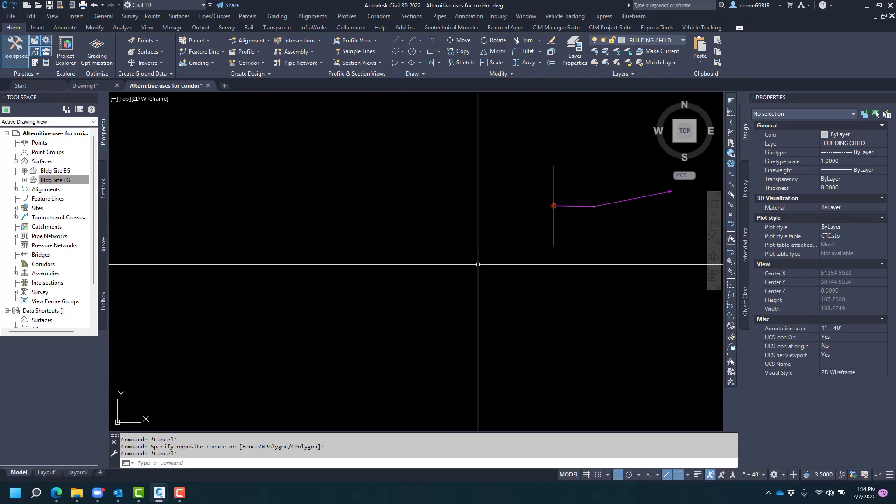
click(560, 244)
click(535, 253)
click(567, 206)
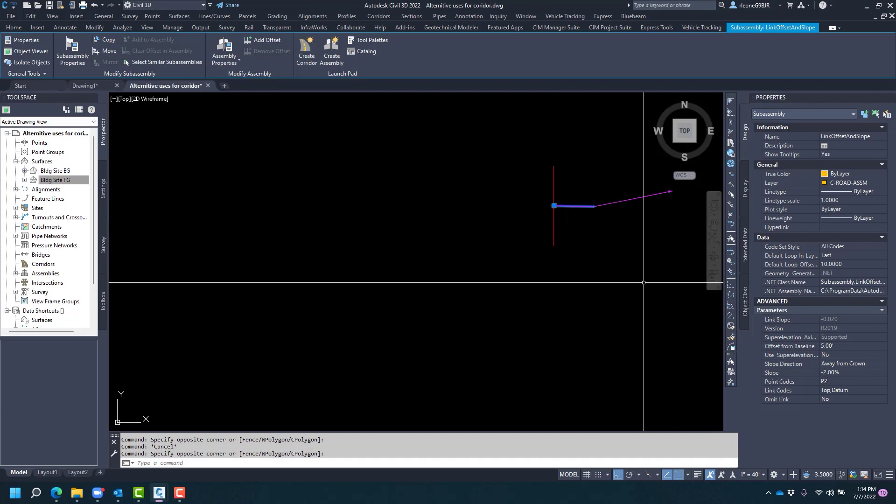
key(Escape)
- Check the LinkSlopeToSurface subassembly's 20.00% slope, then return to the parking lot
click(626, 236)
click(626, 182)
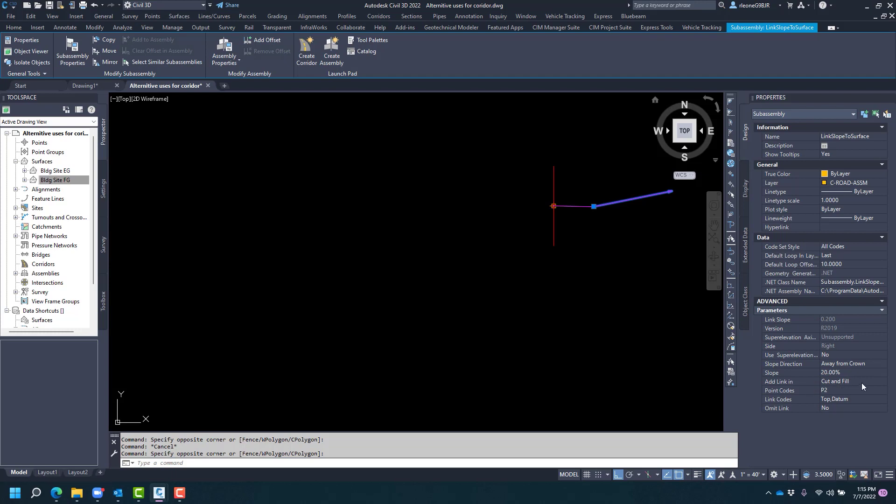
scroll(490, 230, down, 5)
scroll(490, 230, down, 5)
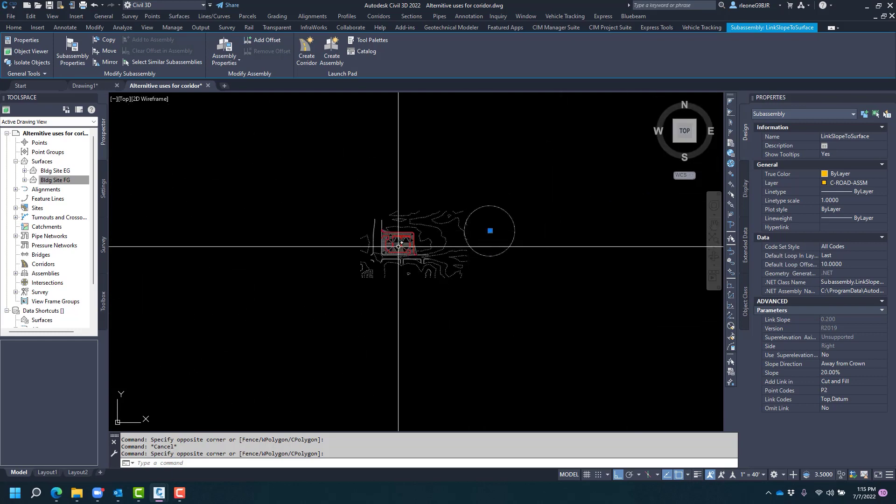
scroll(467, 207, up, 4)
key(Escape)
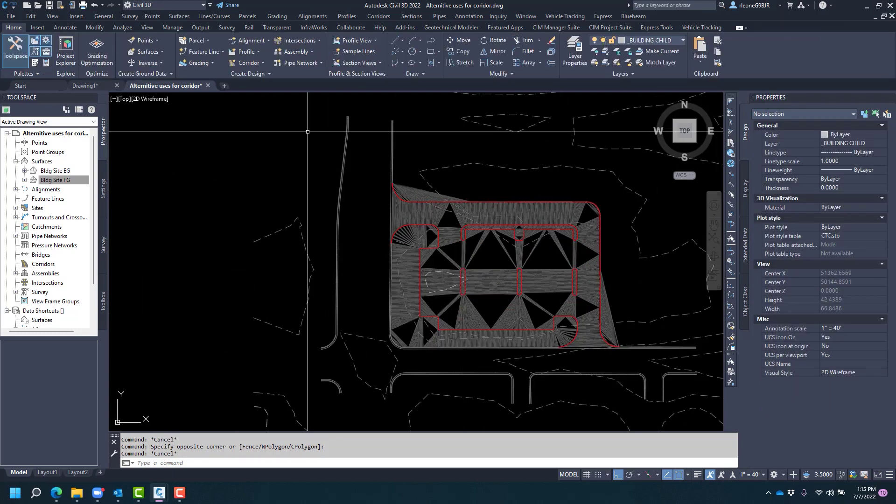
click(204, 55)
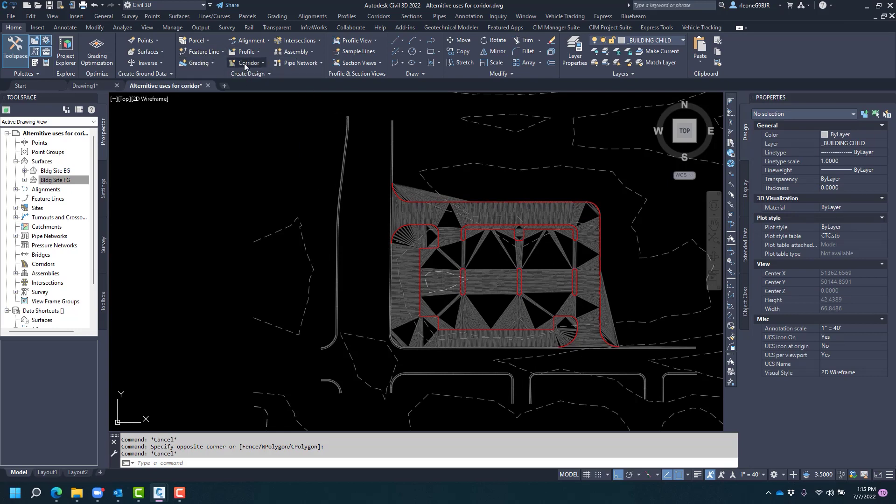
- Start a feature-line-based corridor in site Bldg Site using the DAYLIGHT assembly
click(245, 63)
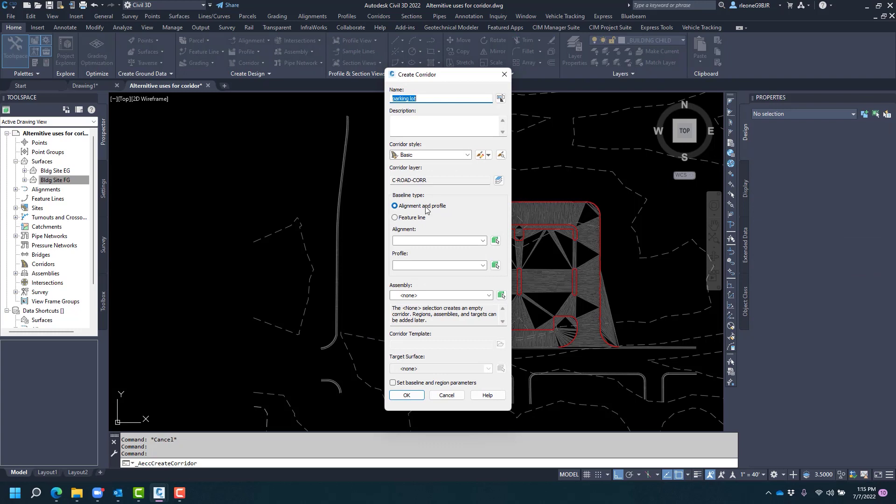
click(420, 218)
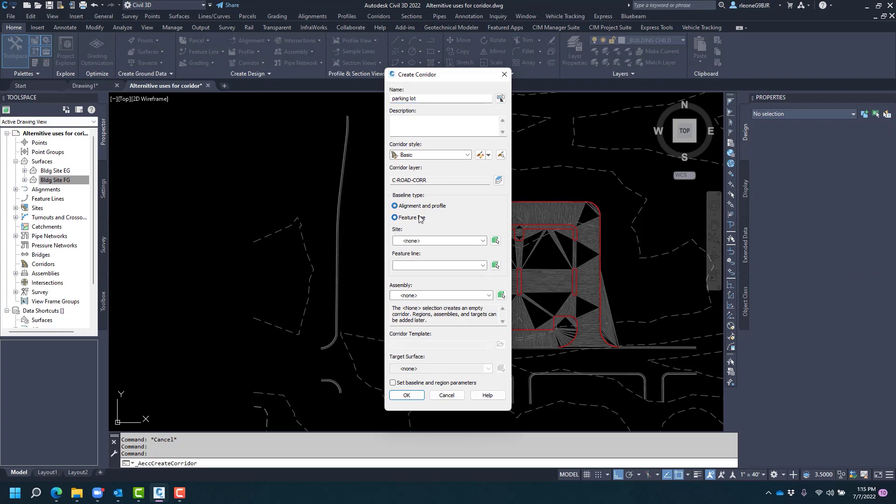
click(443, 240)
click(425, 256)
click(438, 296)
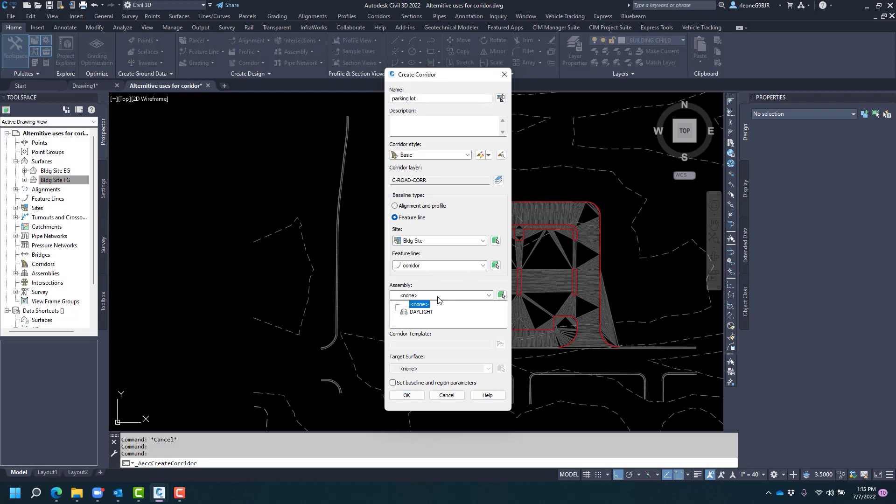
click(417, 312)
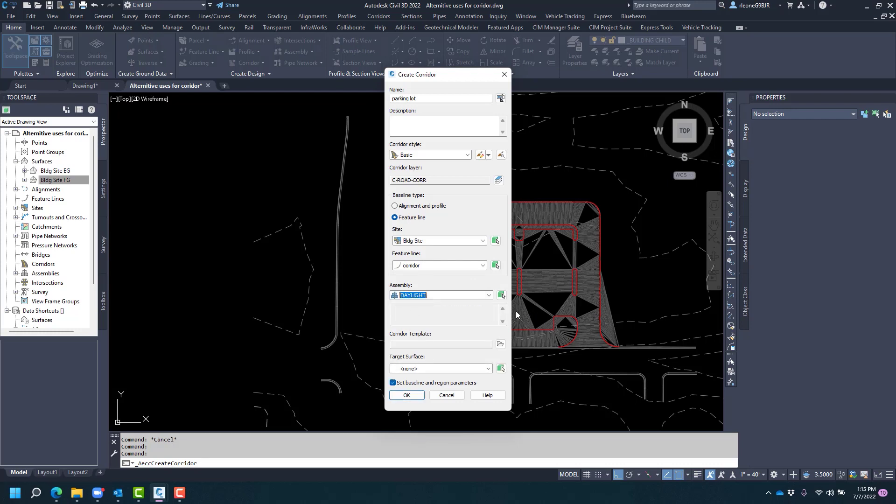
- Target Bldg Site EG, accept the baseline parameters, and rebuild the parking lot corridor
click(447, 369)
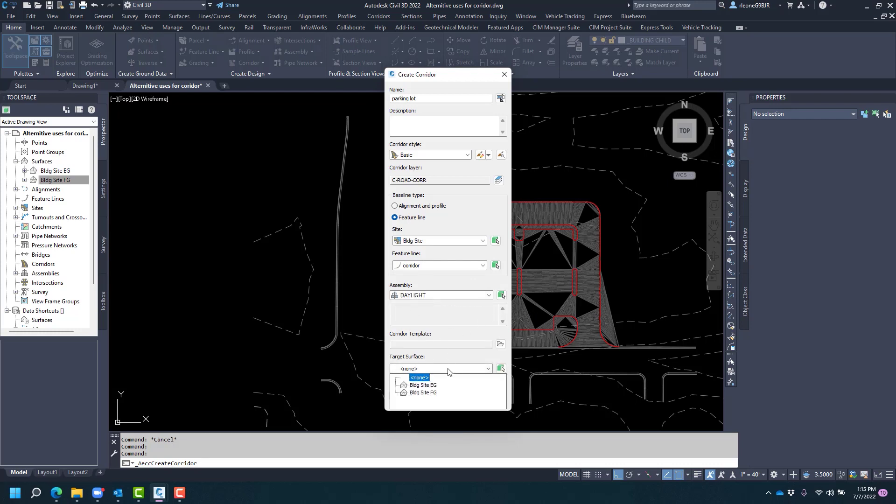
click(432, 388)
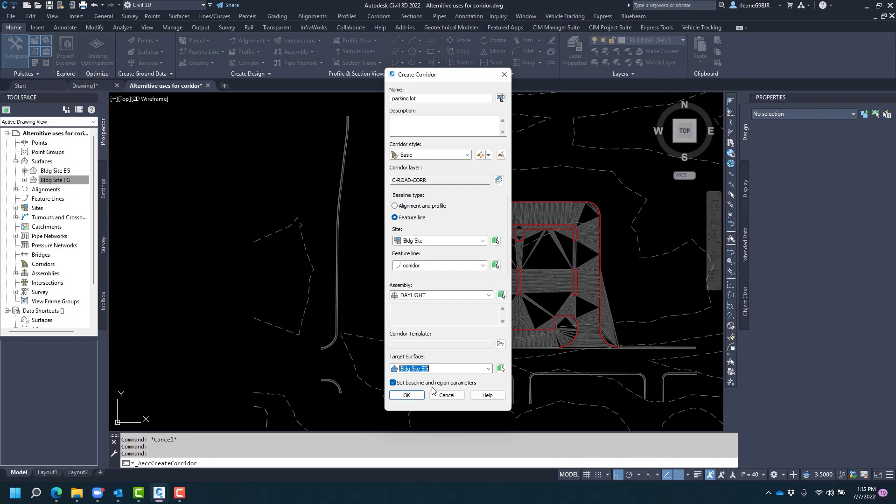
click(405, 397)
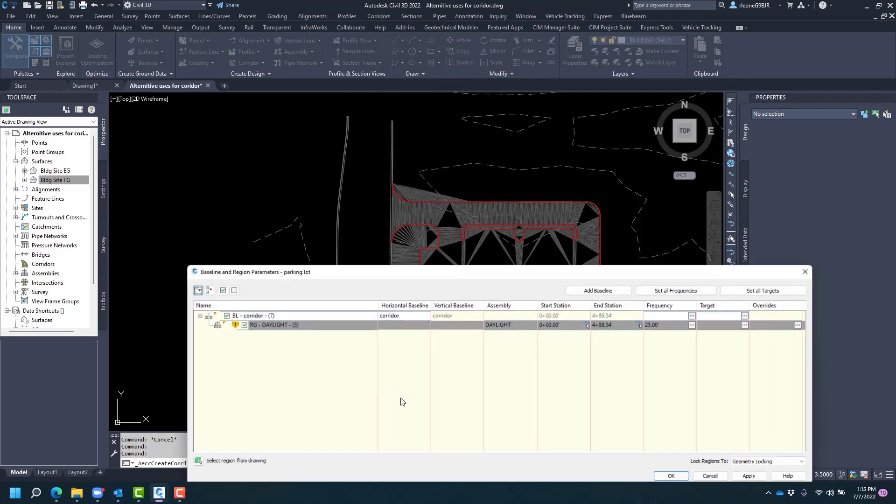
click(688, 477)
click(401, 216)
- Open the parking lot corridor's Properties on the Surfaces settings
scroll(495, 198, up, 5)
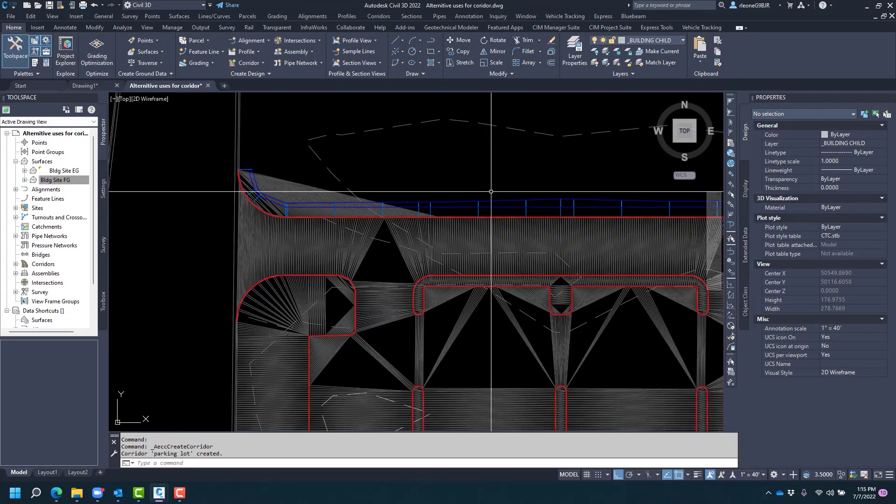
click(509, 204)
right_click(500, 189)
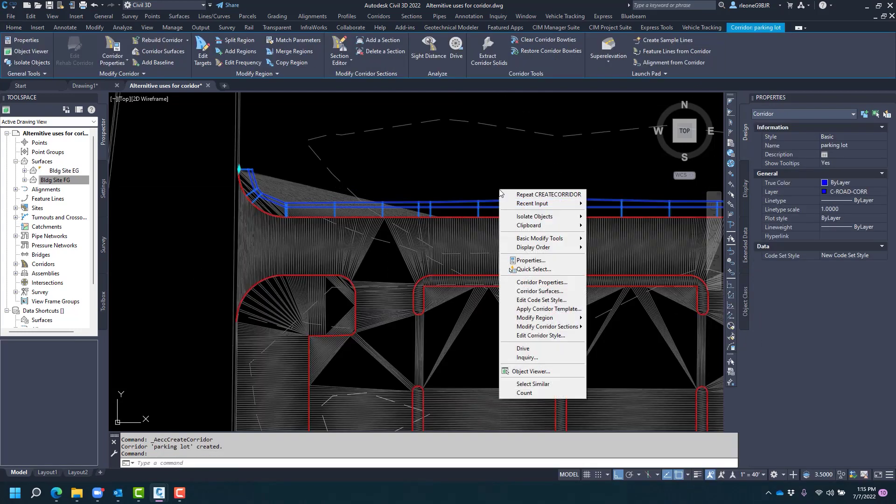
click(537, 282)
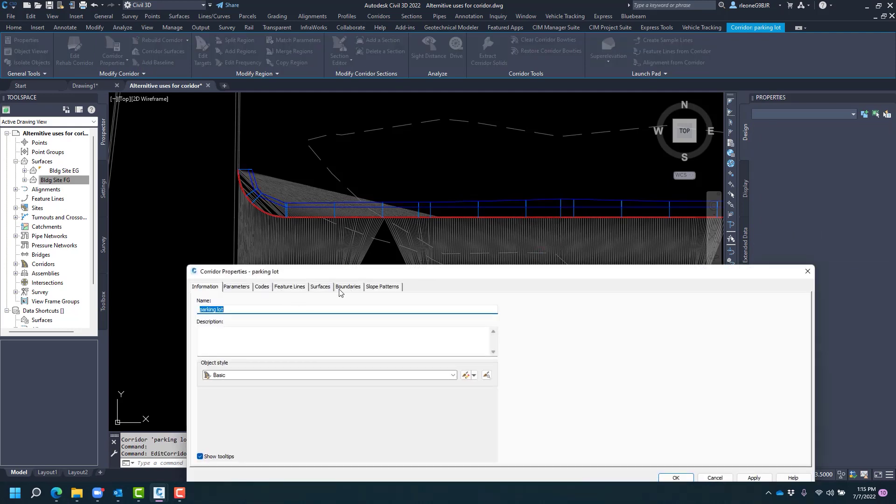
click(320, 287)
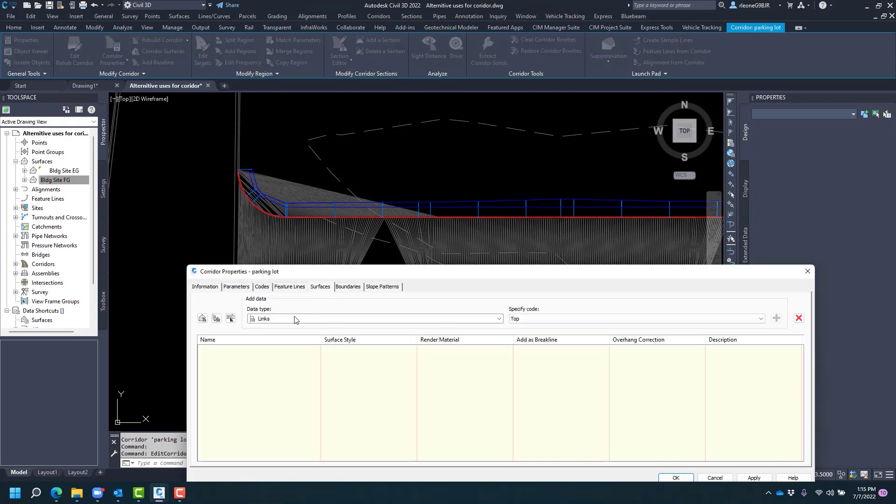
- Create a corridor surface with Top, Daylight_Fill, Daylight_Cut links and the P2 feature line
click(202, 318)
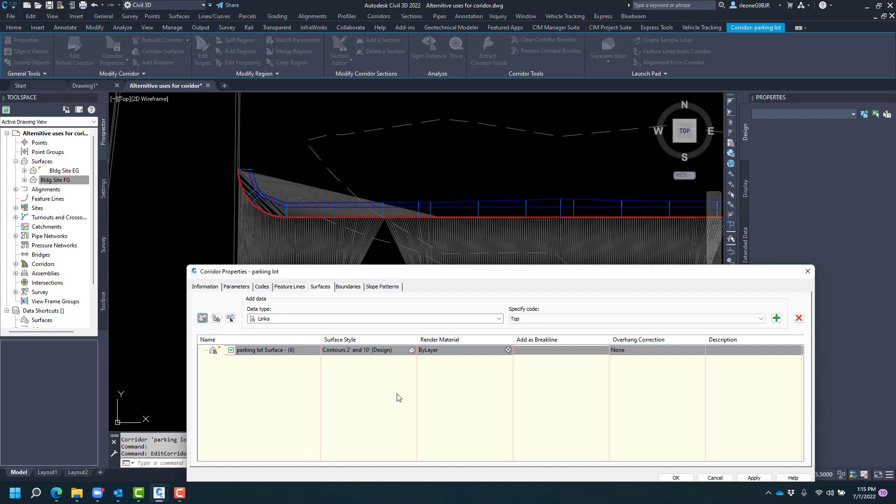
click(776, 318)
click(661, 319)
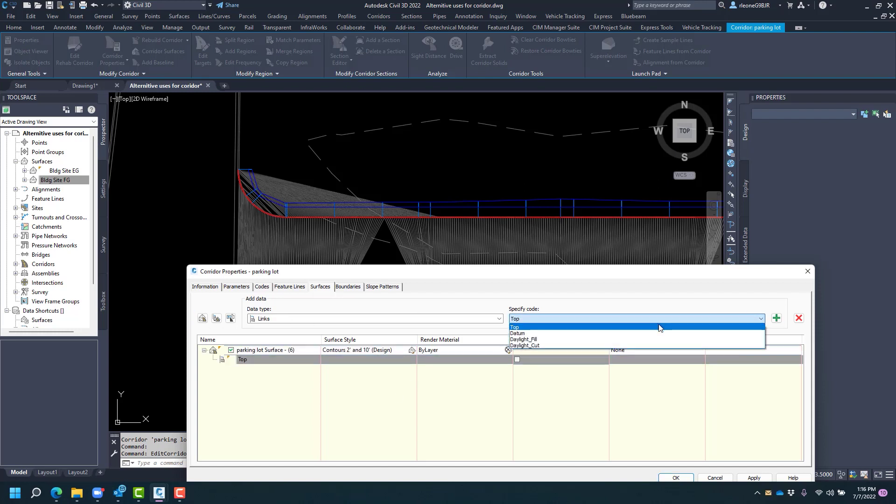
click(642, 341)
click(777, 318)
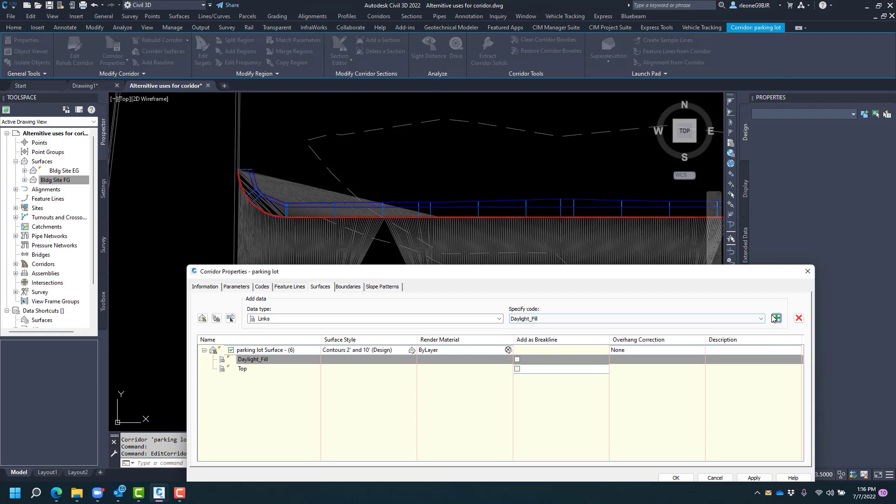
click(731, 321)
click(731, 334)
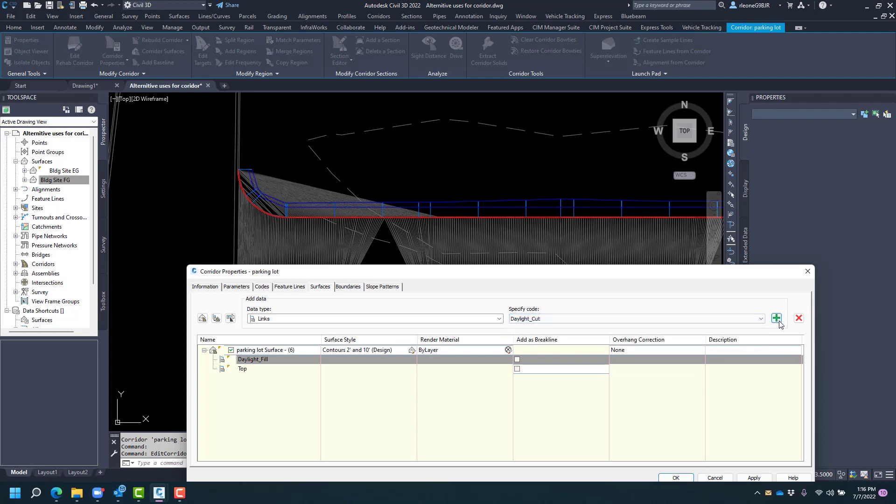
click(777, 317)
click(461, 320)
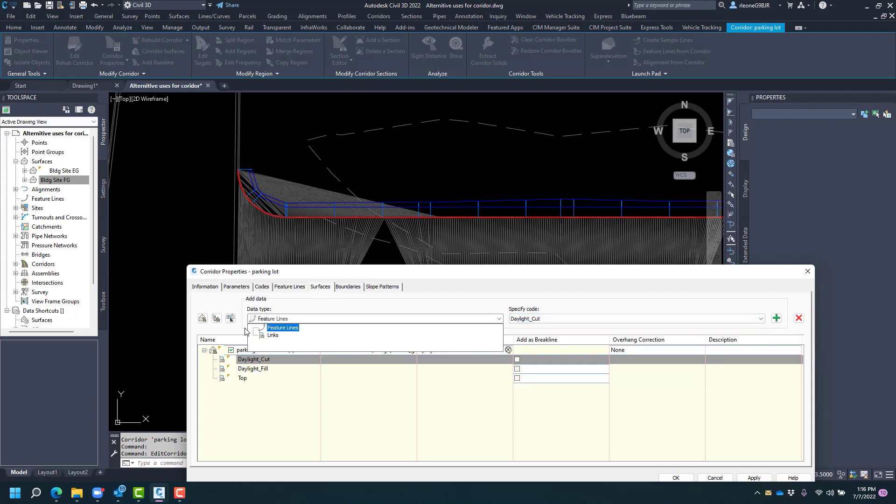
click(277, 326)
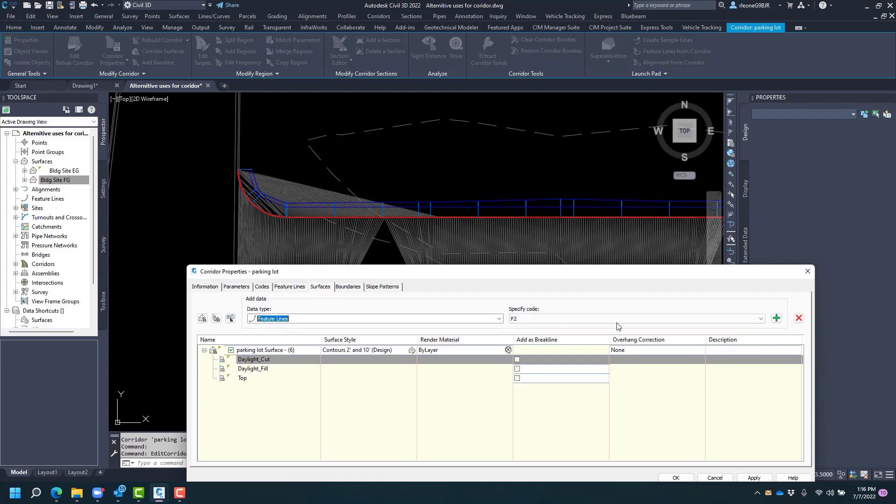
click(777, 318)
- Use the three link codes as breaklines and add a corridor-extents outer boundary, then rebuild
click(517, 379)
click(517, 368)
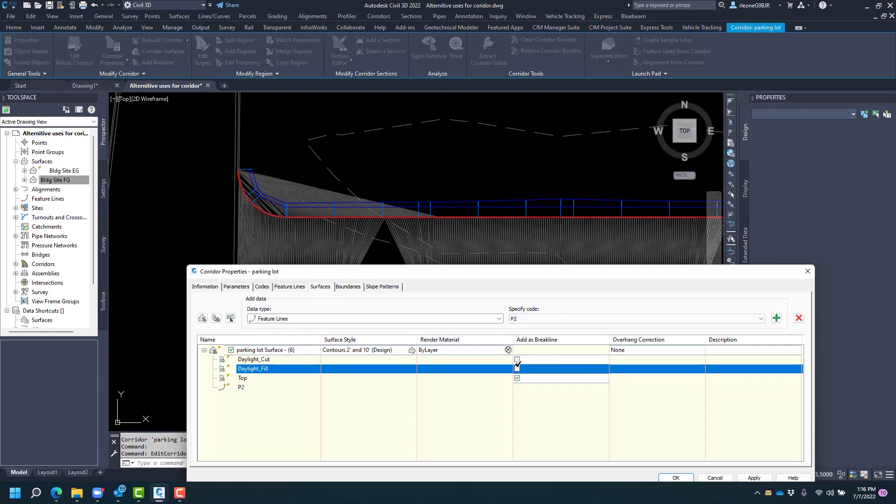
click(517, 360)
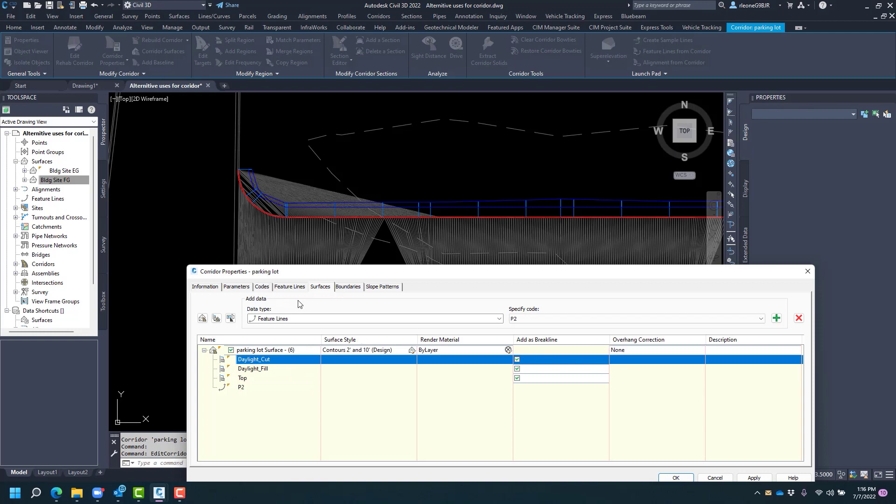
click(351, 287)
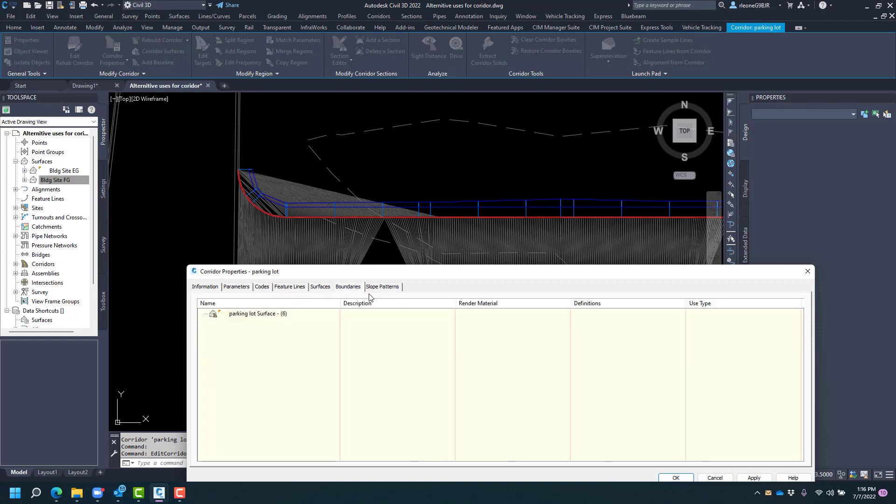
right_click(256, 319)
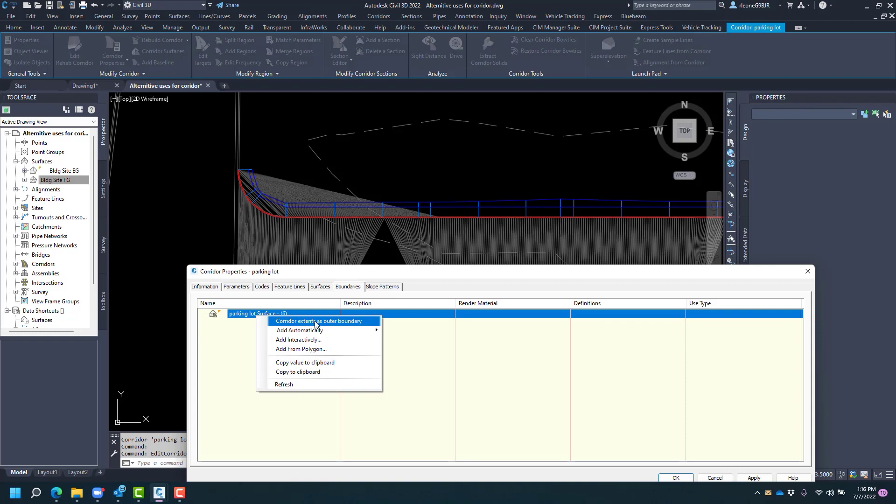
click(343, 321)
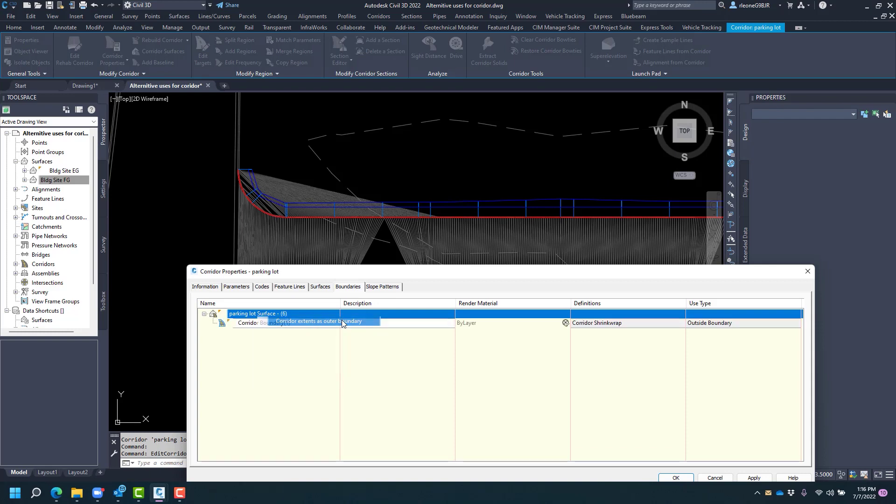
click(676, 478)
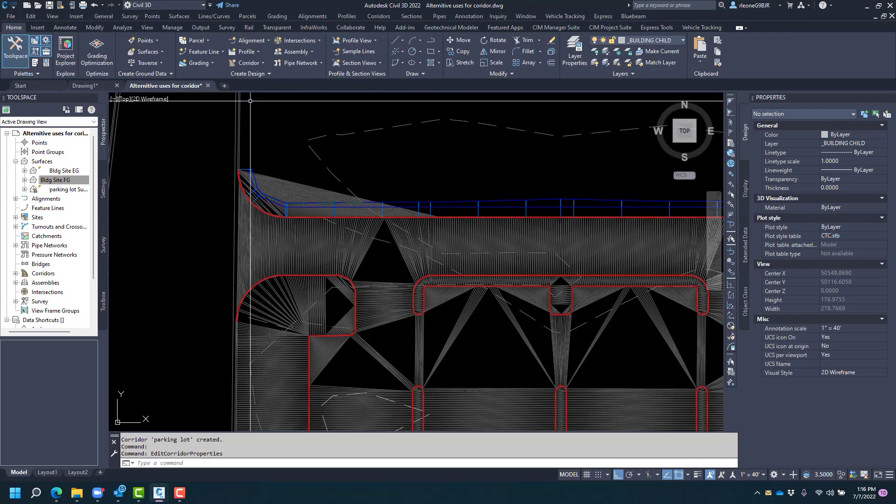
- In Prospector, expand Bldg Site FG down to its Definition items
click(75, 181)
click(75, 190)
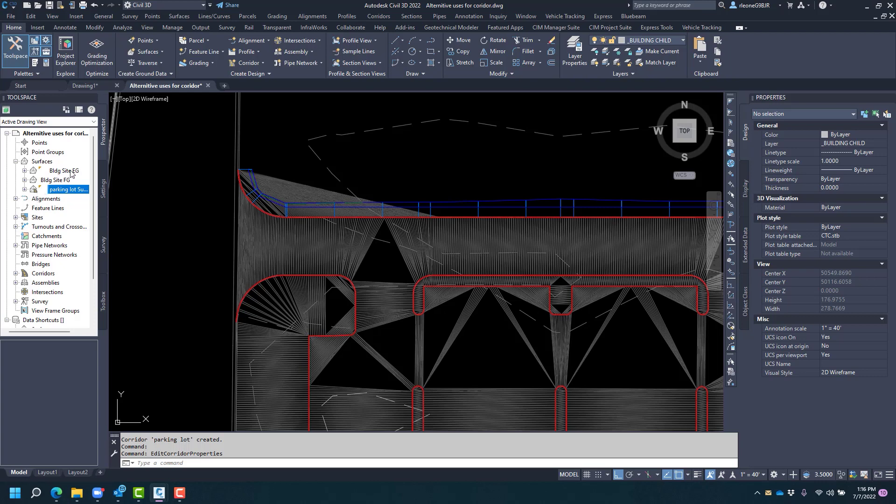
click(63, 182)
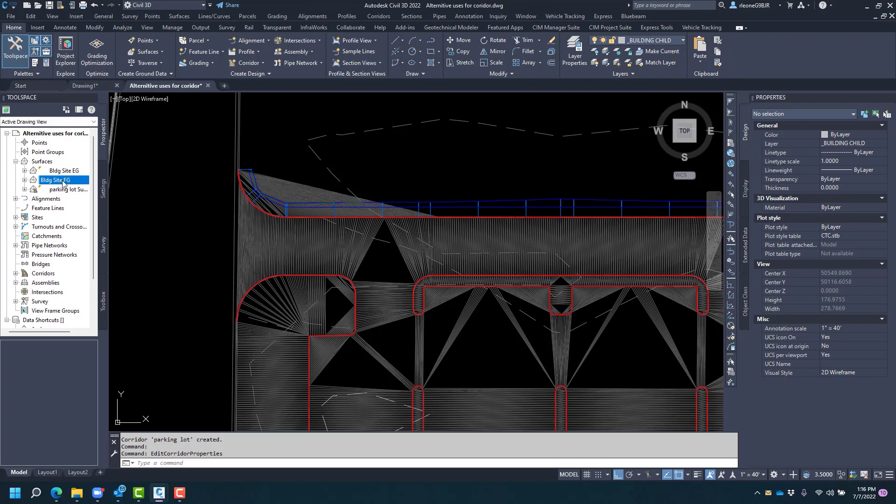
click(25, 180)
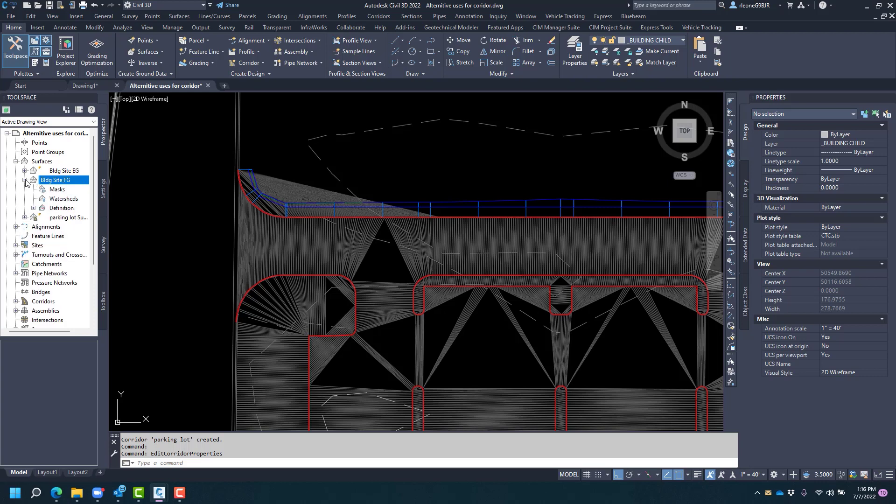
click(33, 208)
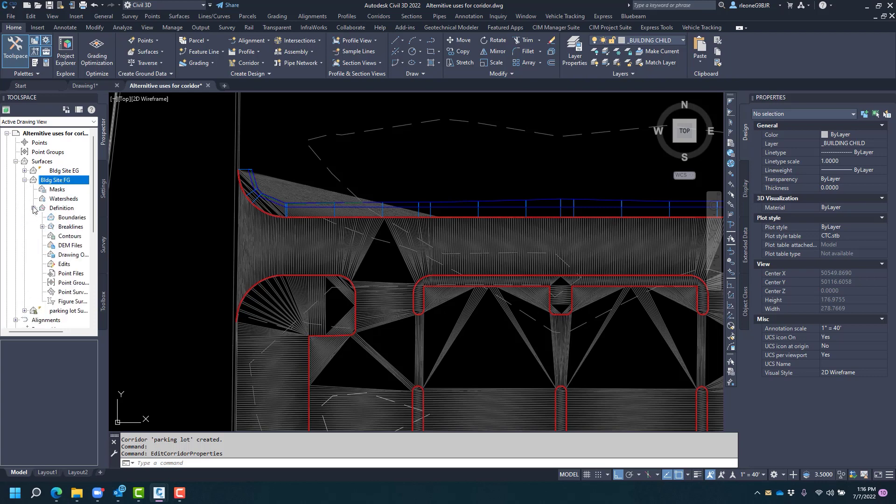
- Paste parking lot Surface - (6) into Bldg Site FG through its Edits
right_click(62, 264)
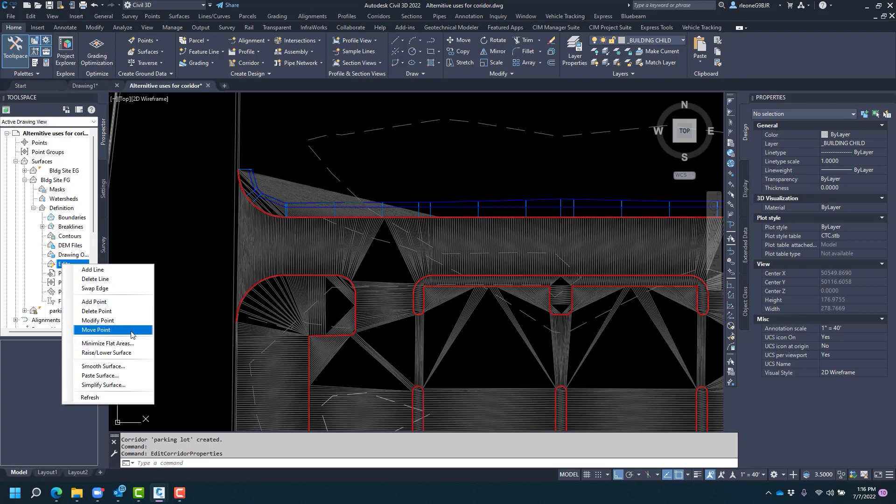
click(124, 375)
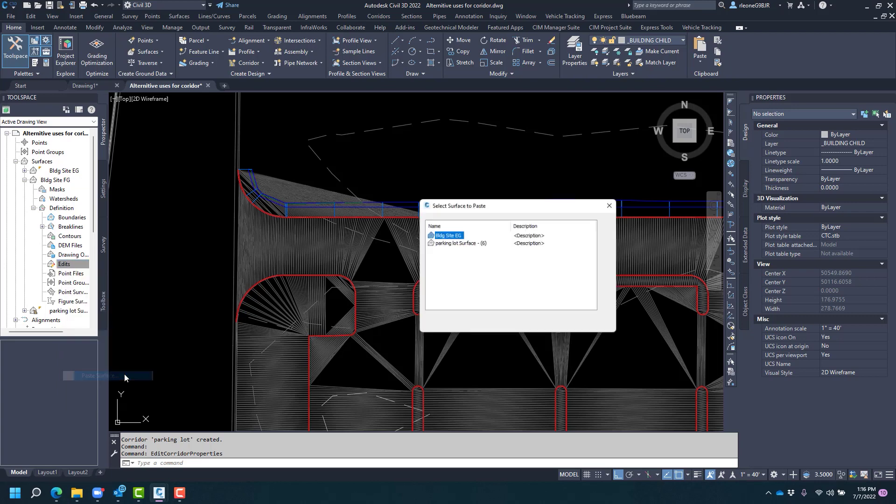
click(465, 243)
click(520, 325)
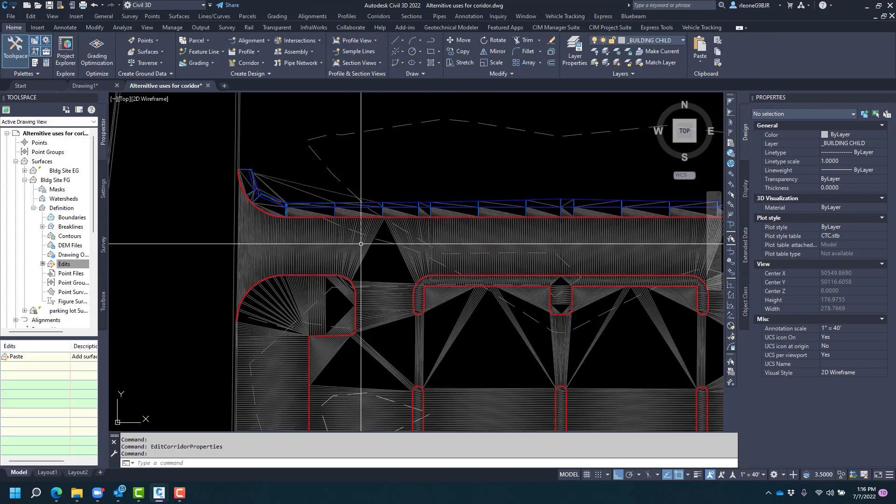
- Open the Bldg Site FG surface in the Object Viewer for a 3D check
click(486, 224)
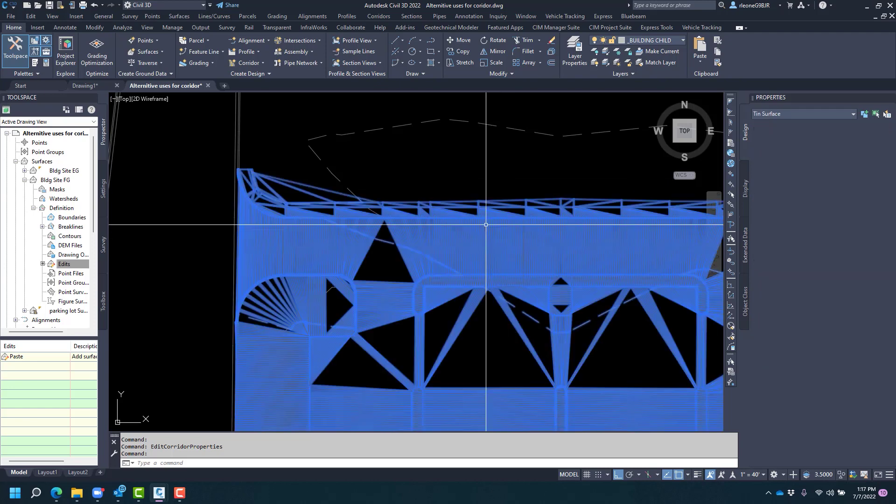
right_click(482, 225)
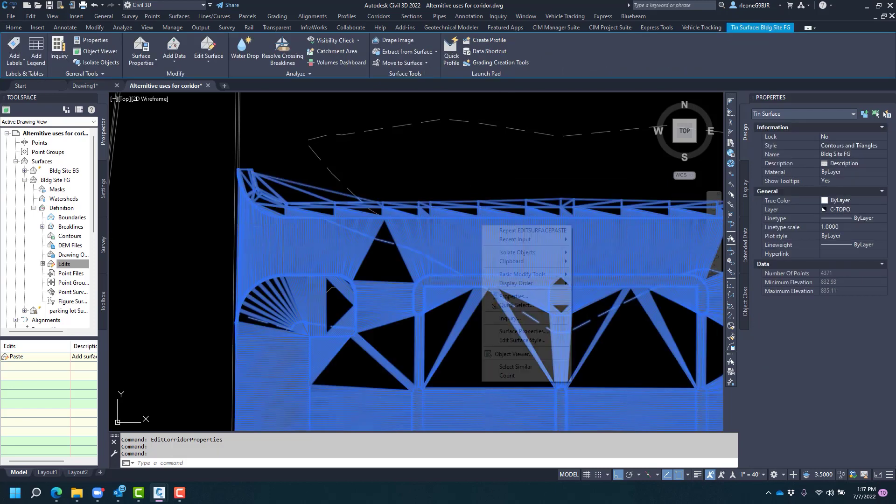
click(528, 354)
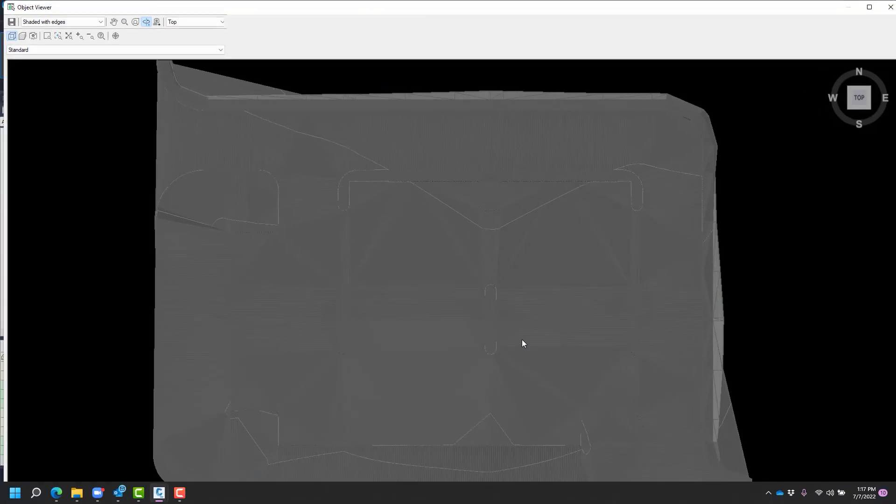